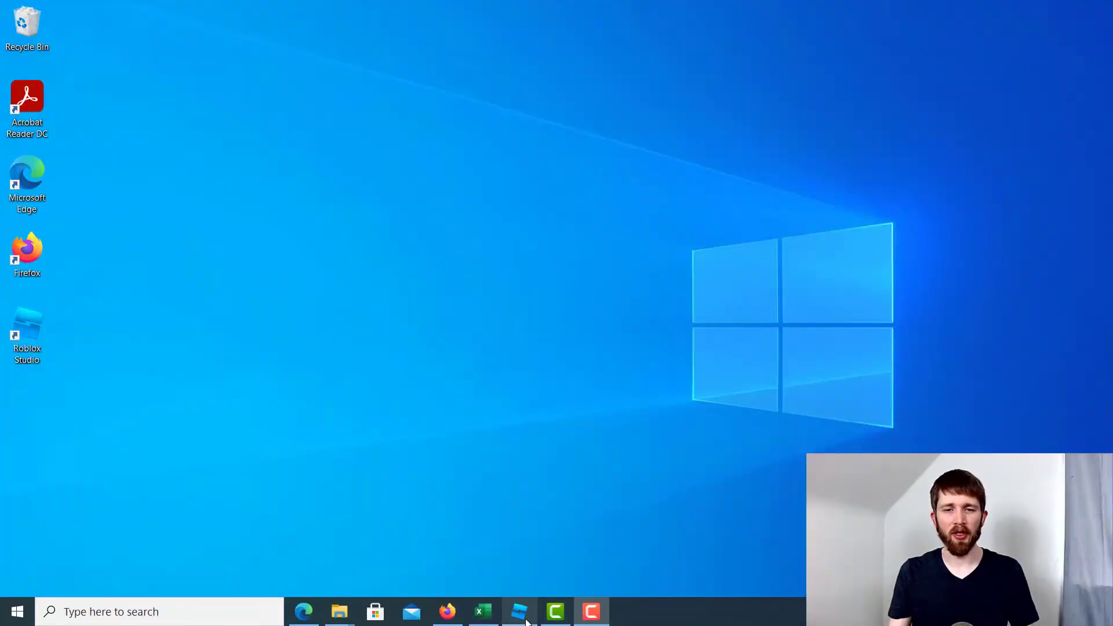
Bring up the Flat Terrain place in Studio, check the View panel toggles, then return to Home.
click(527, 614)
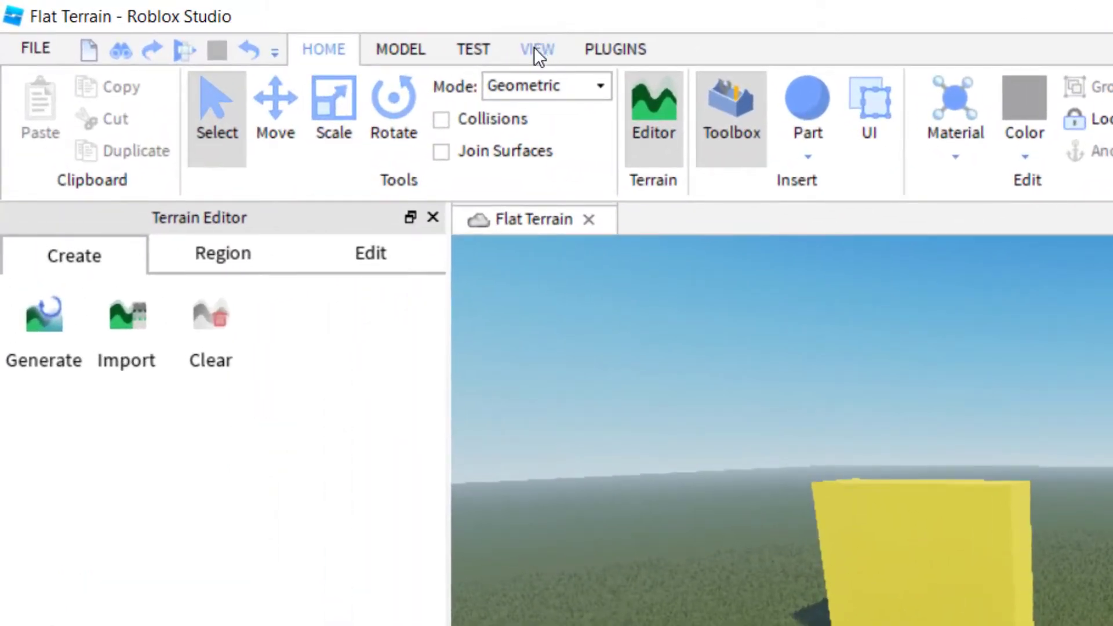
click(535, 50)
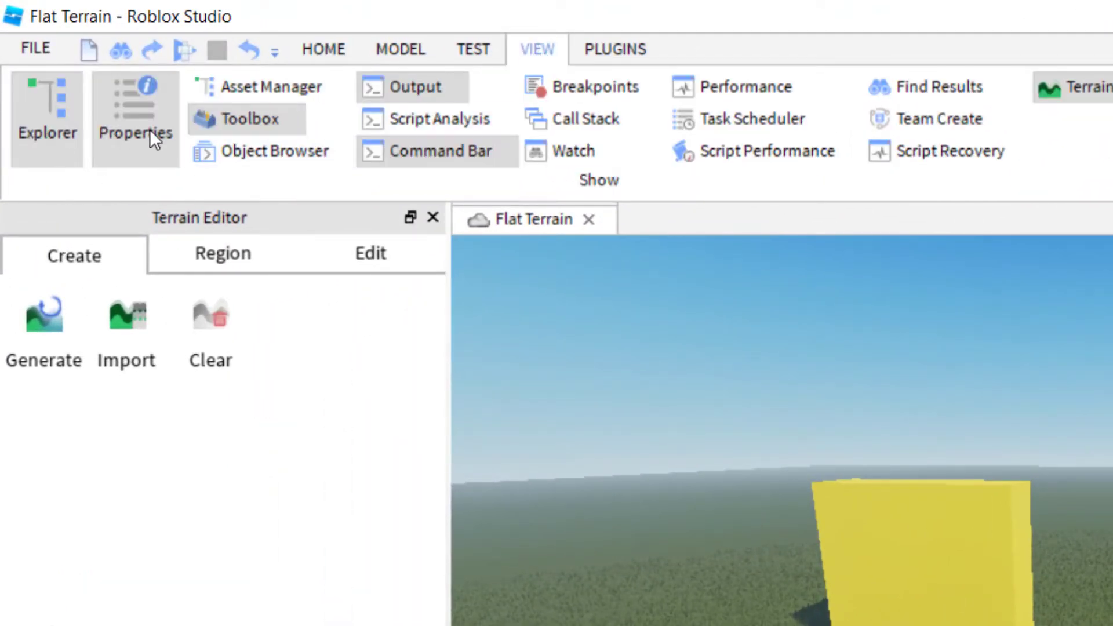
click(341, 49)
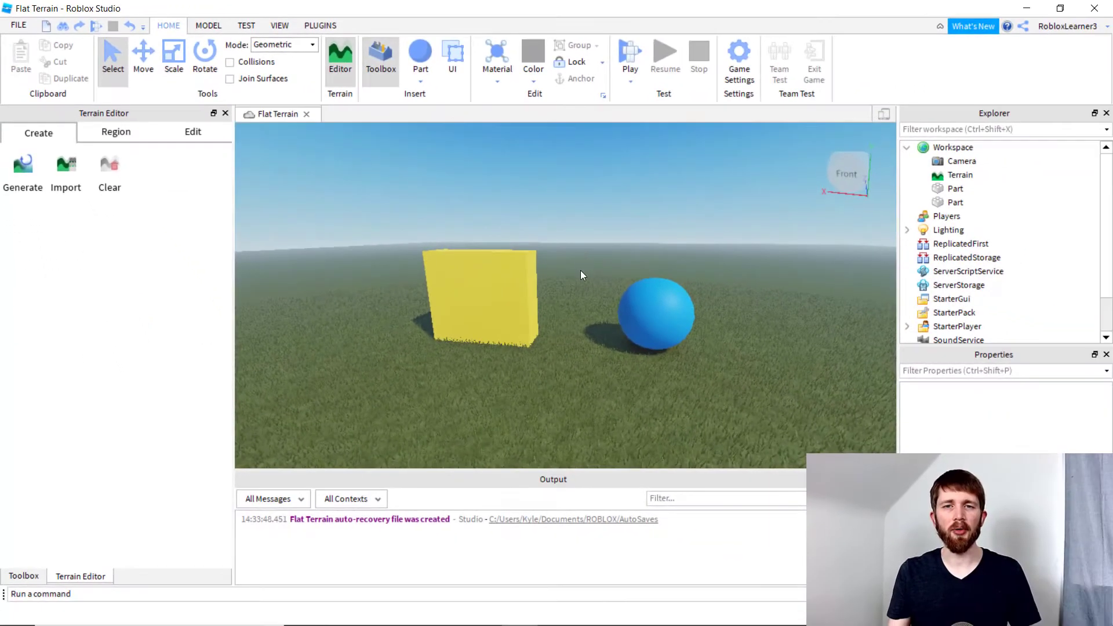
Play-test Flat Terrain, zooming the camera out, into first person with I, and back out.
click(630, 63)
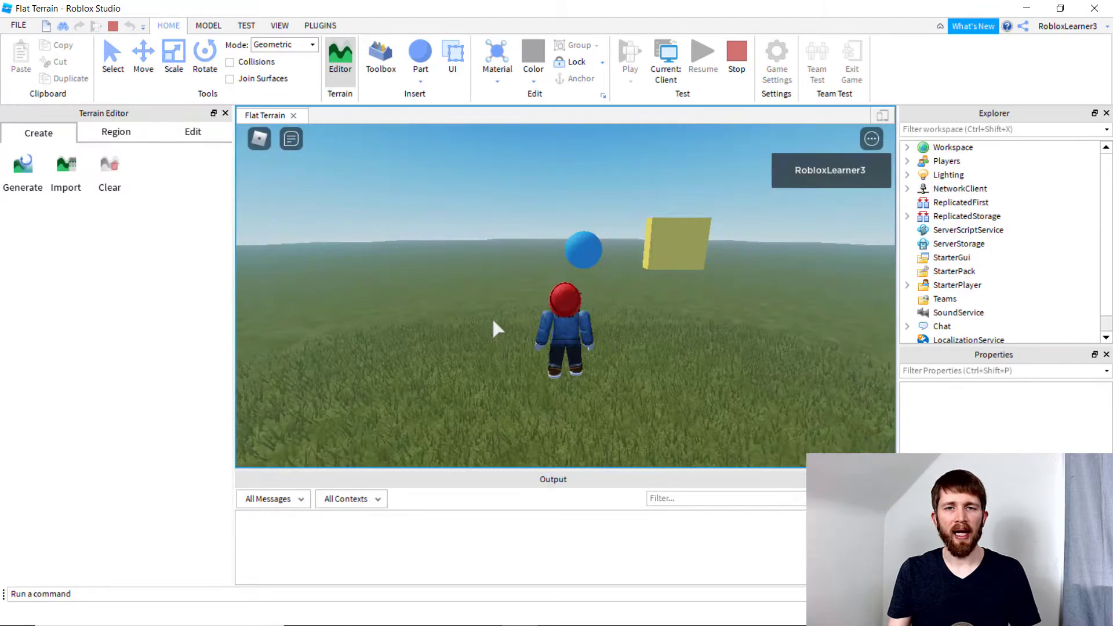
scroll(582, 314, down, 10)
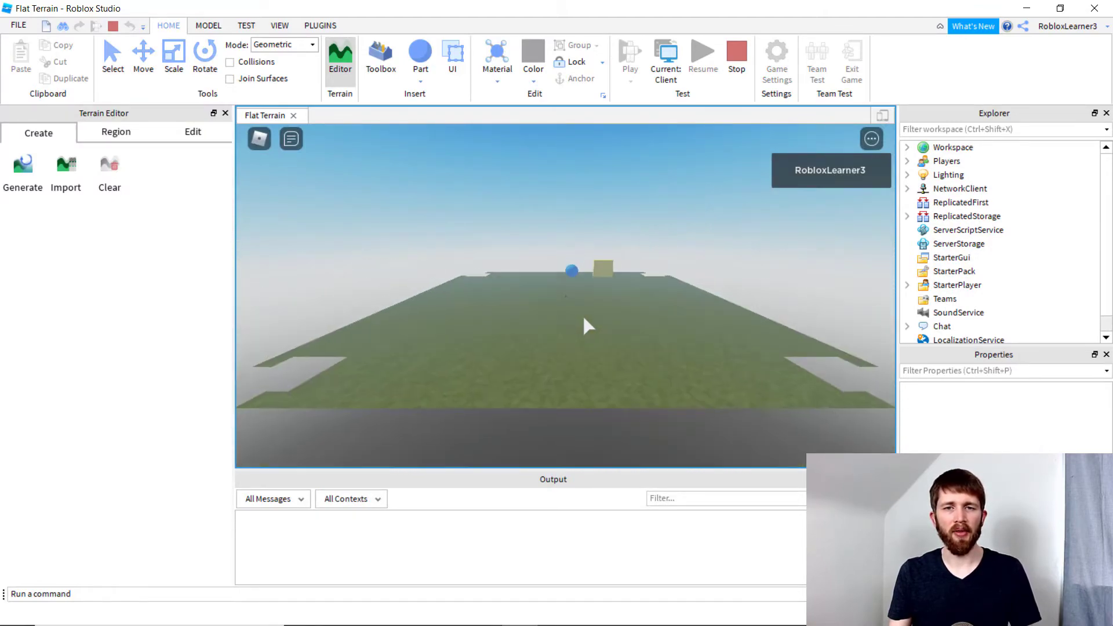
scroll(582, 314, up, 3)
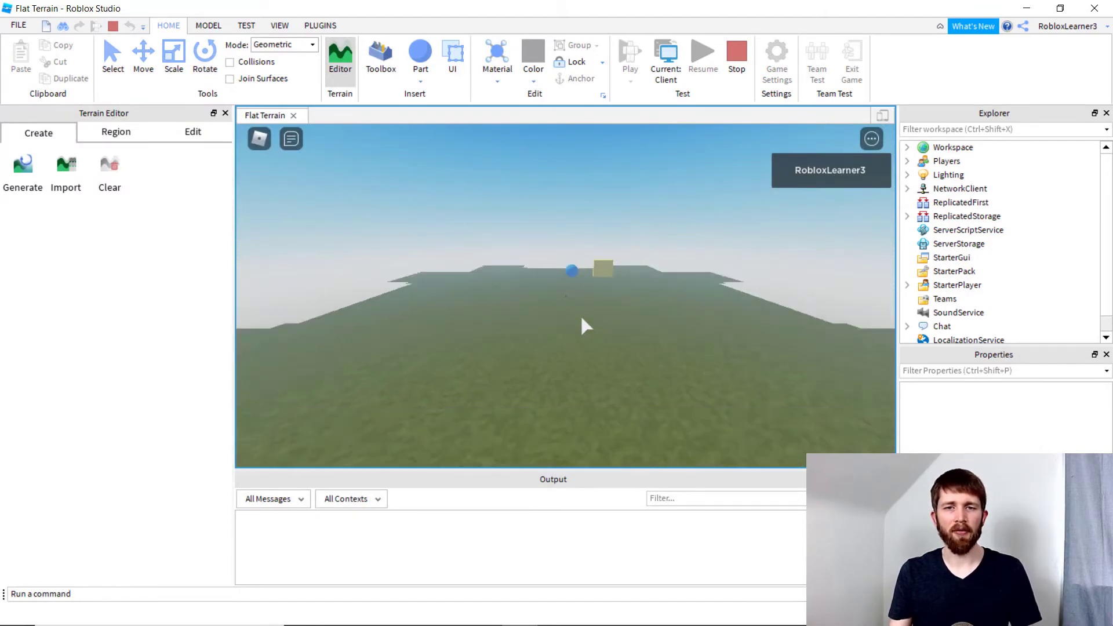
scroll(582, 319, up, 8)
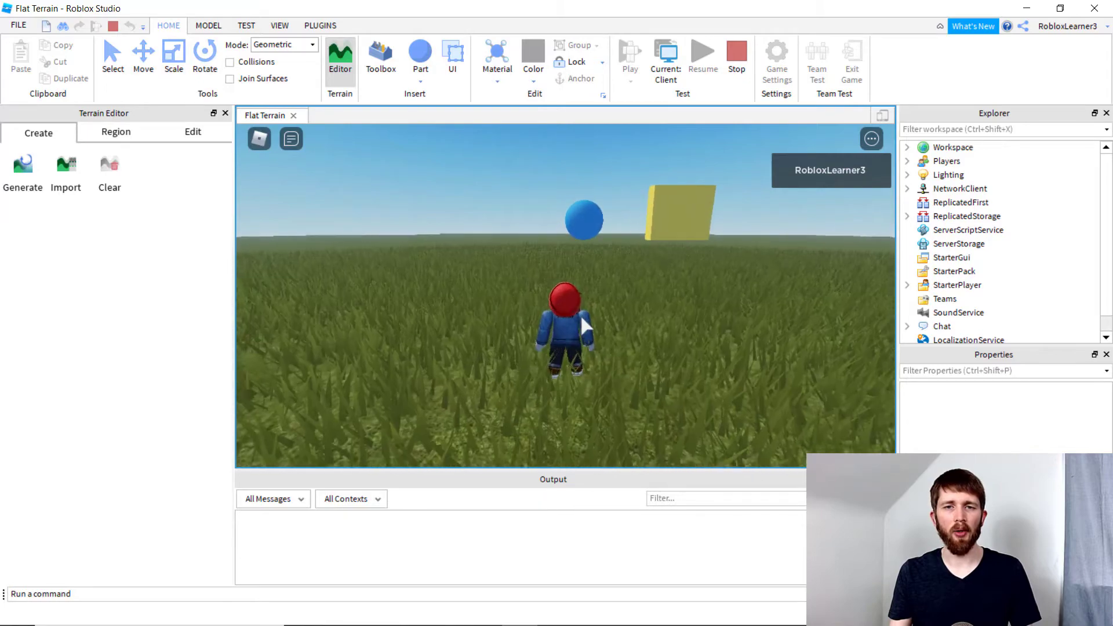
scroll(582, 320, up, 4)
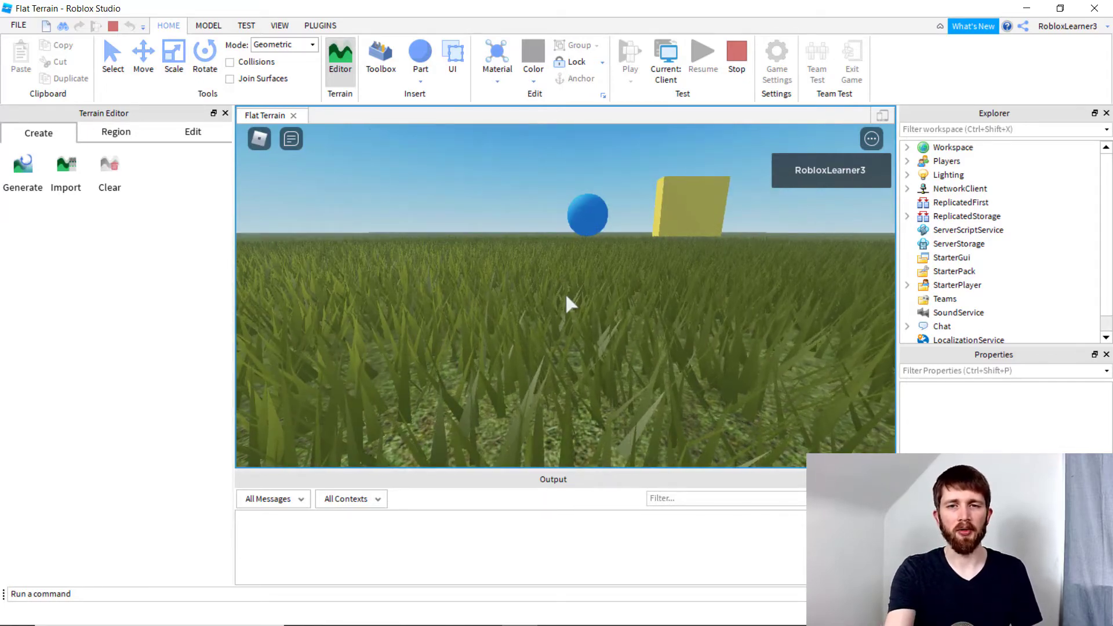
scroll(566, 298, down, 5)
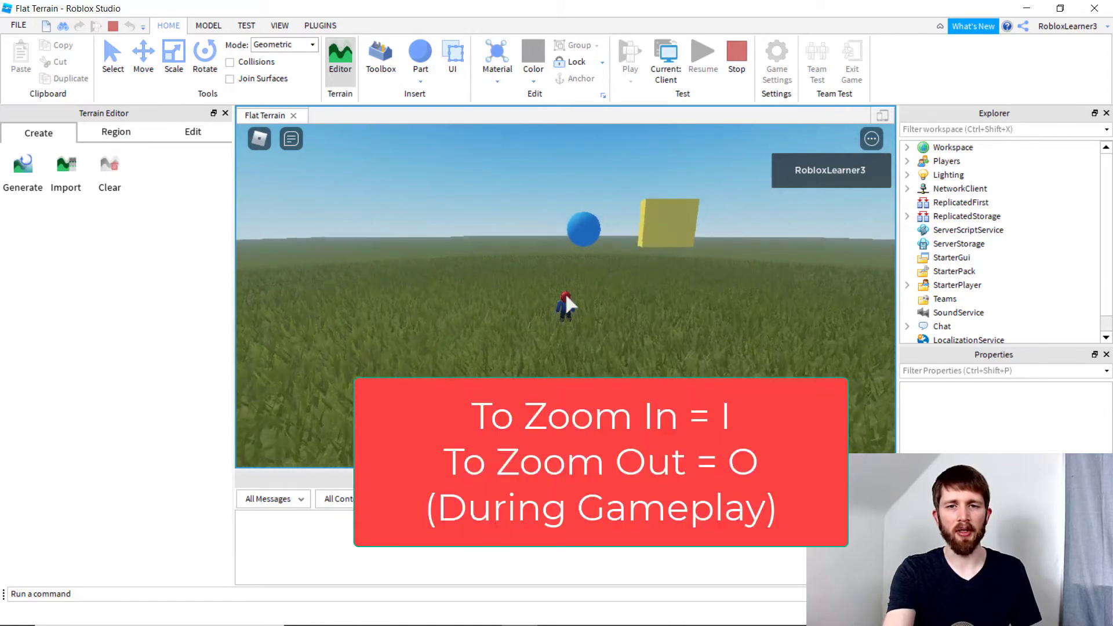
key(i)
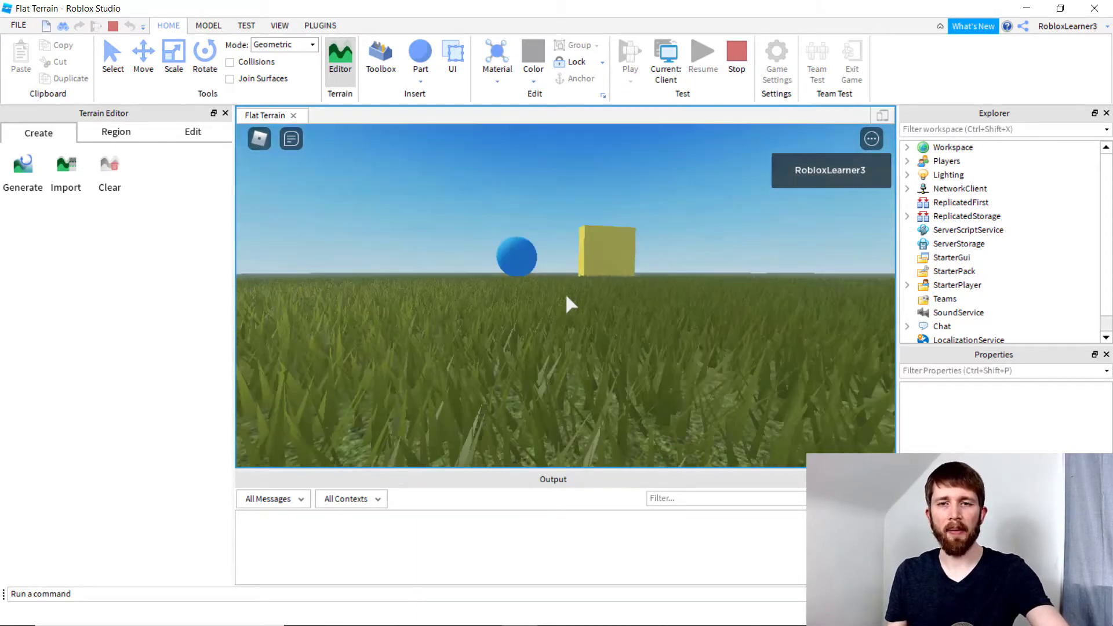
scroll(569, 299, down, 3)
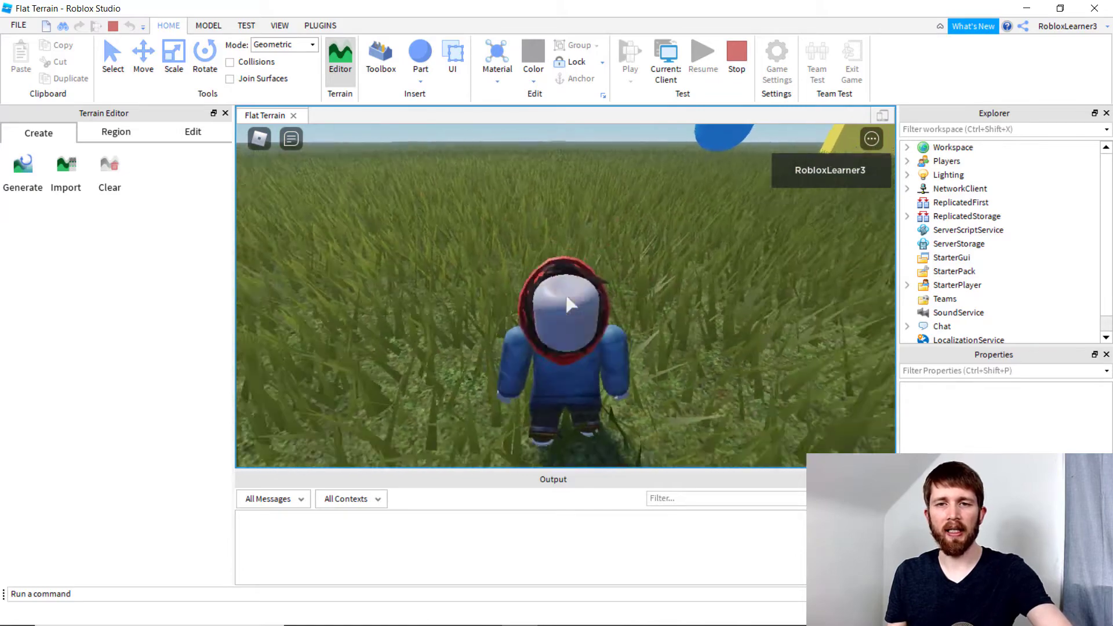
Stop the play test and select StarterPlayer in the Explorer to show its properties.
click(731, 58)
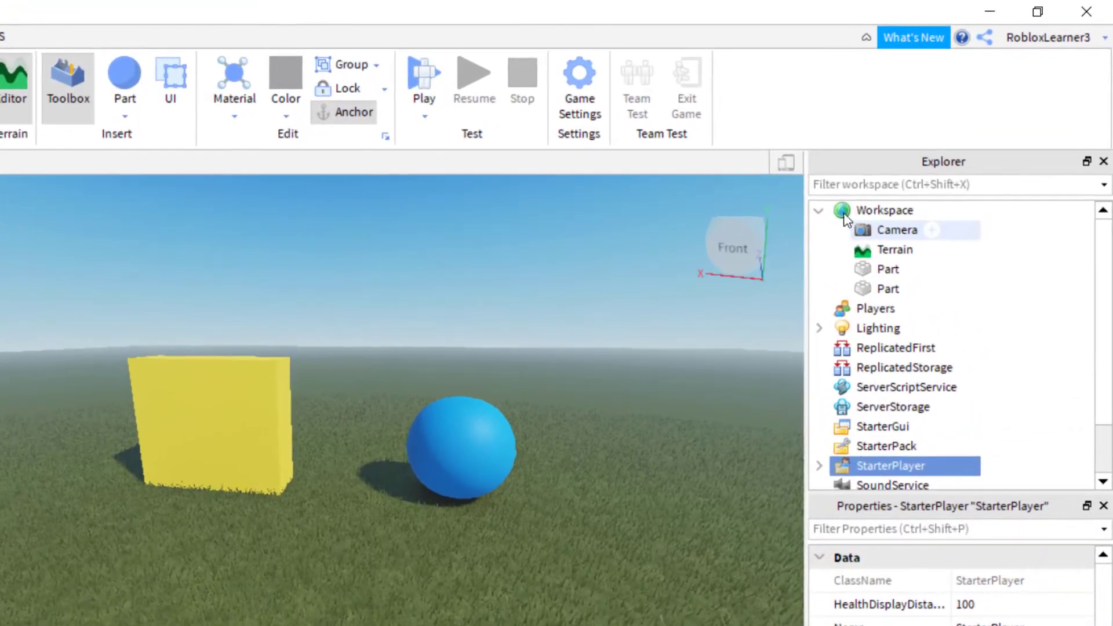
scroll(902, 453, down, 1)
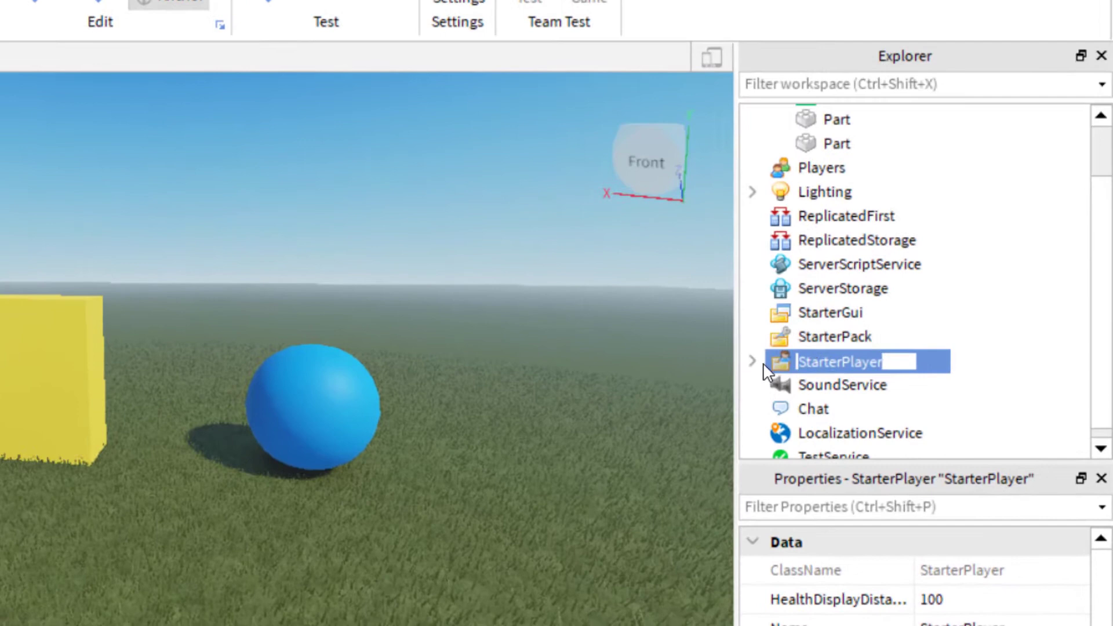
click(820, 408)
click(823, 358)
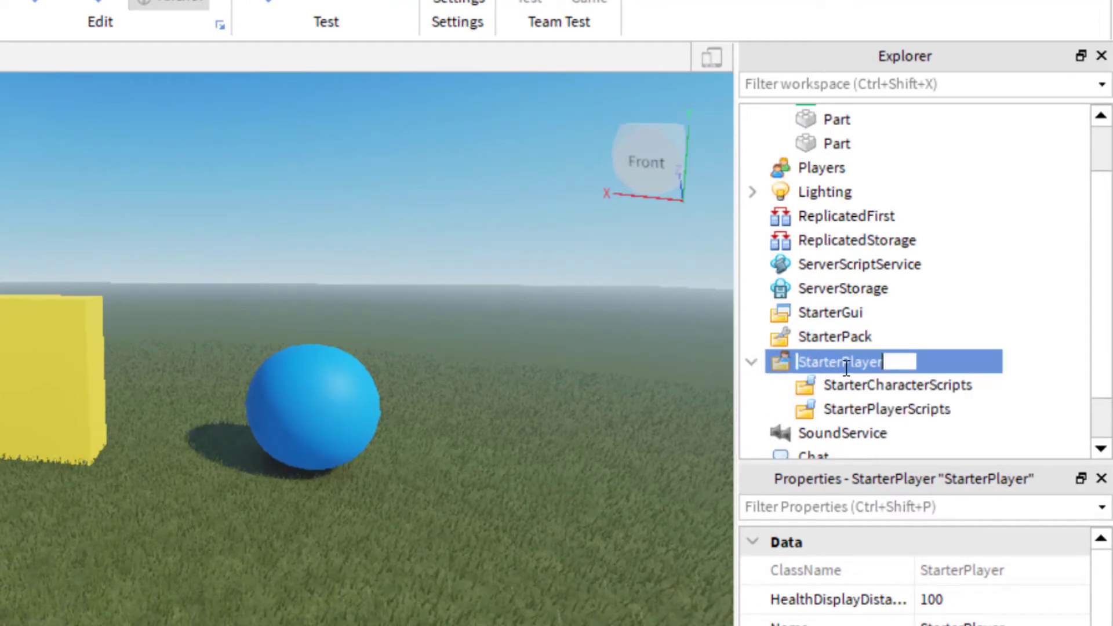
key(Return)
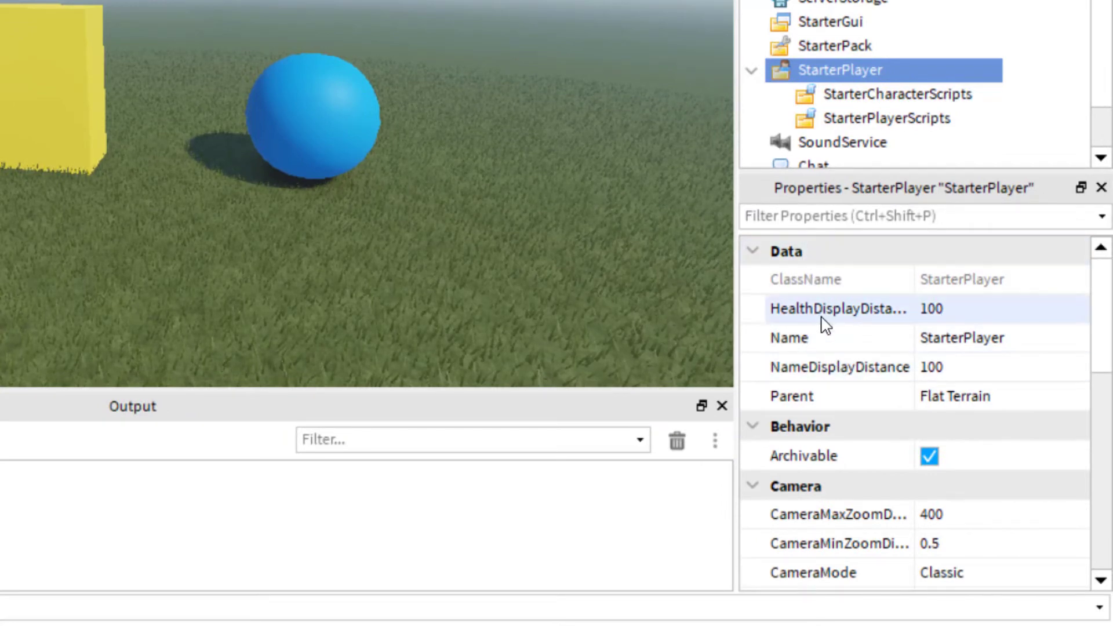
Set StarterPlayer's CameraMaxZoomDistance to 10 in the Camera properties.
scroll(832, 389, down, 1)
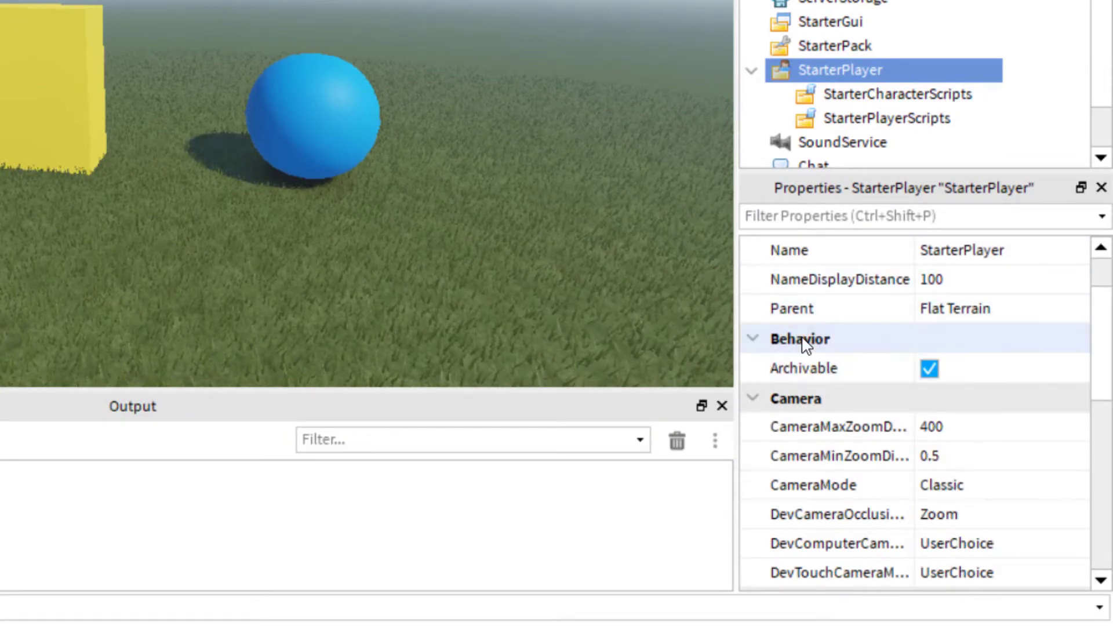
scroll(818, 343, down, 1)
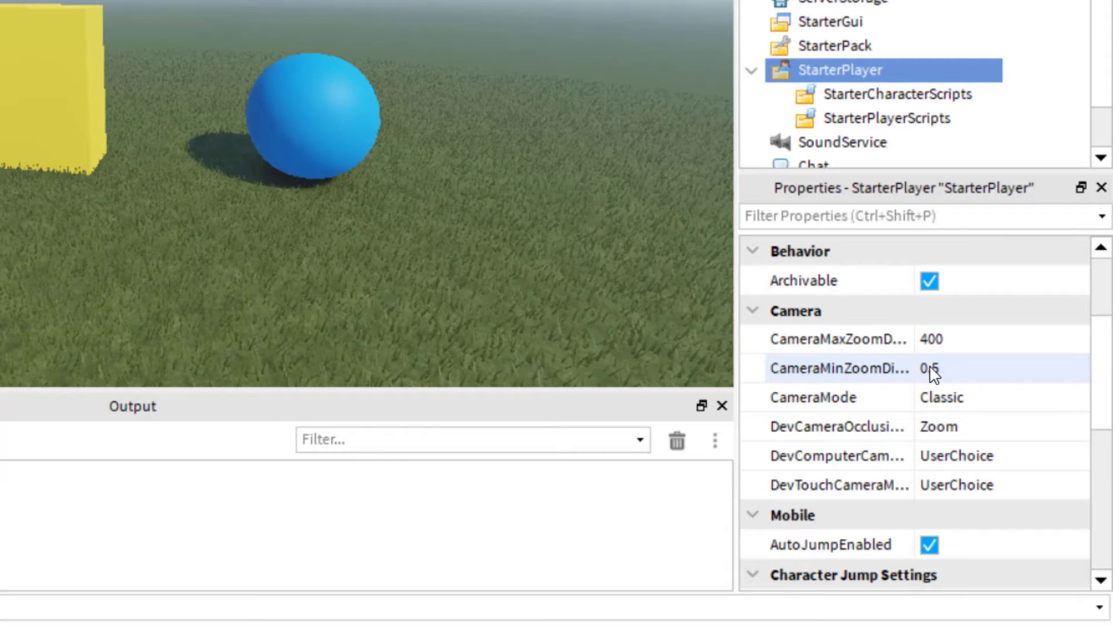
click(934, 340)
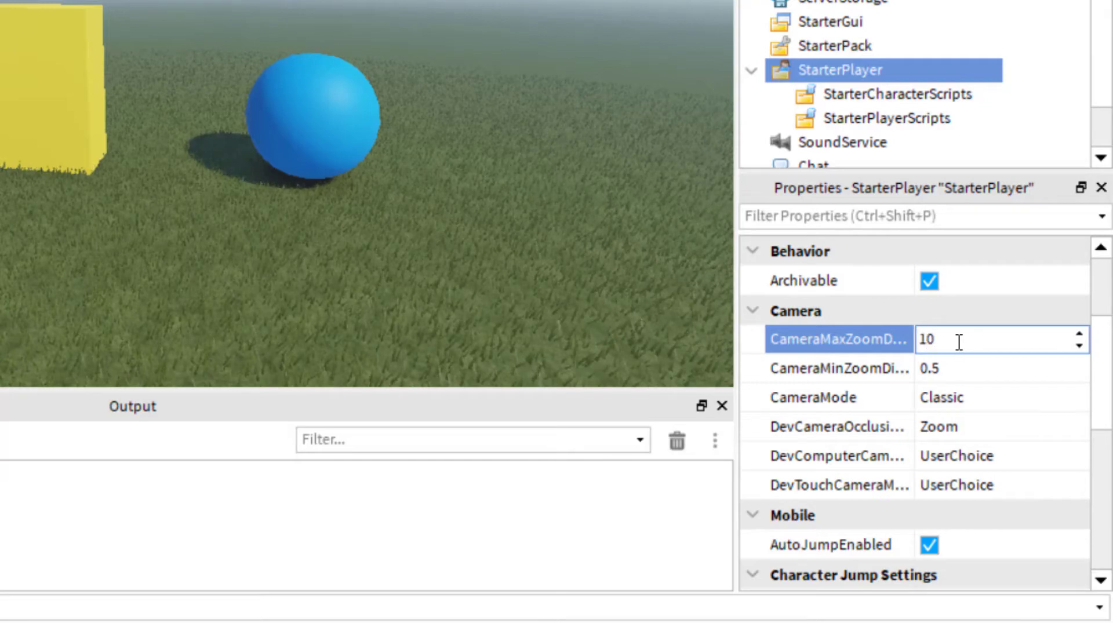
click(551, 497)
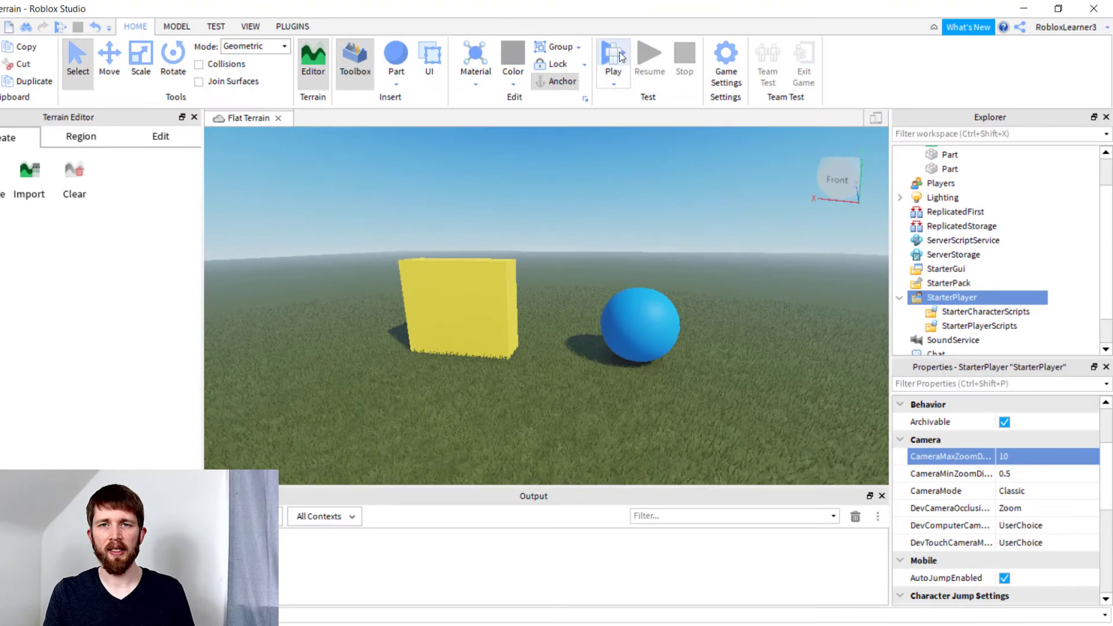
click(614, 56)
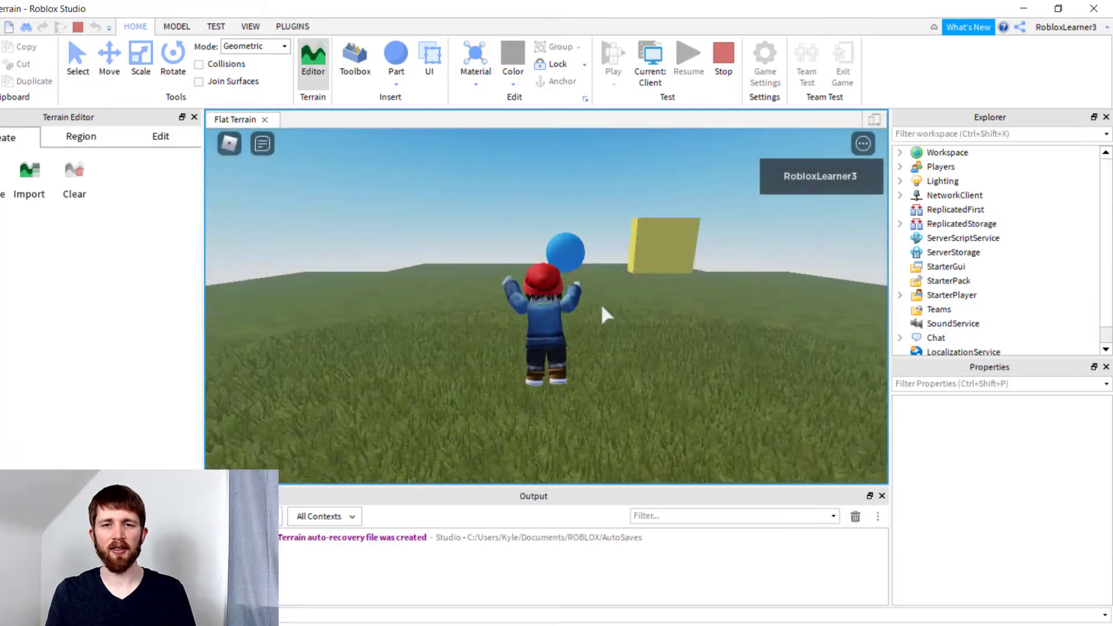
scroll(583, 283, up, 5)
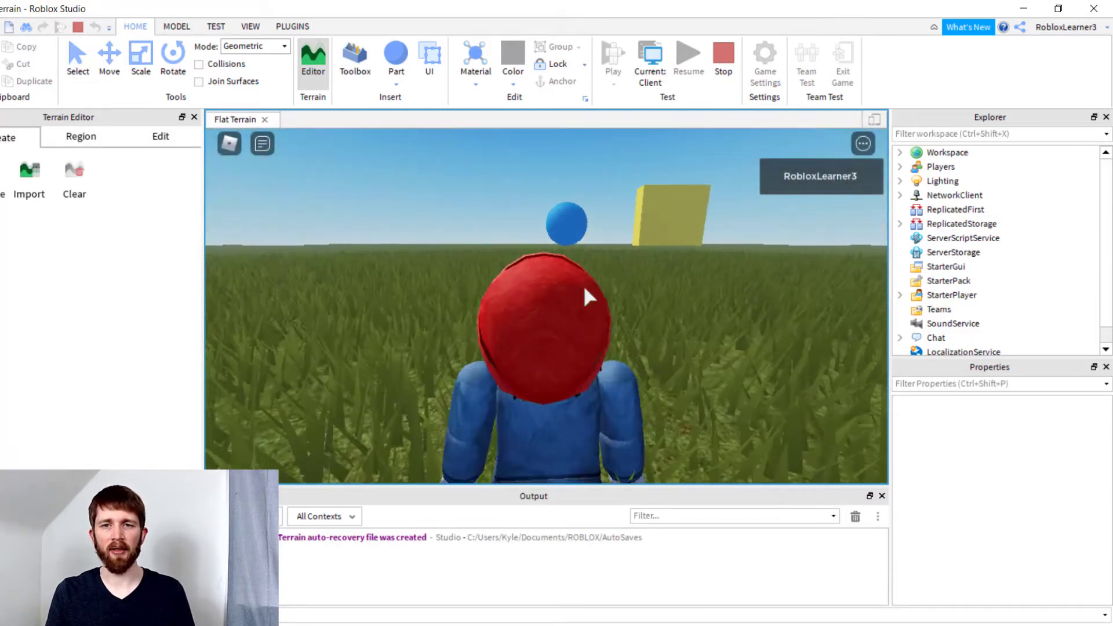
scroll(583, 283, down, 5)
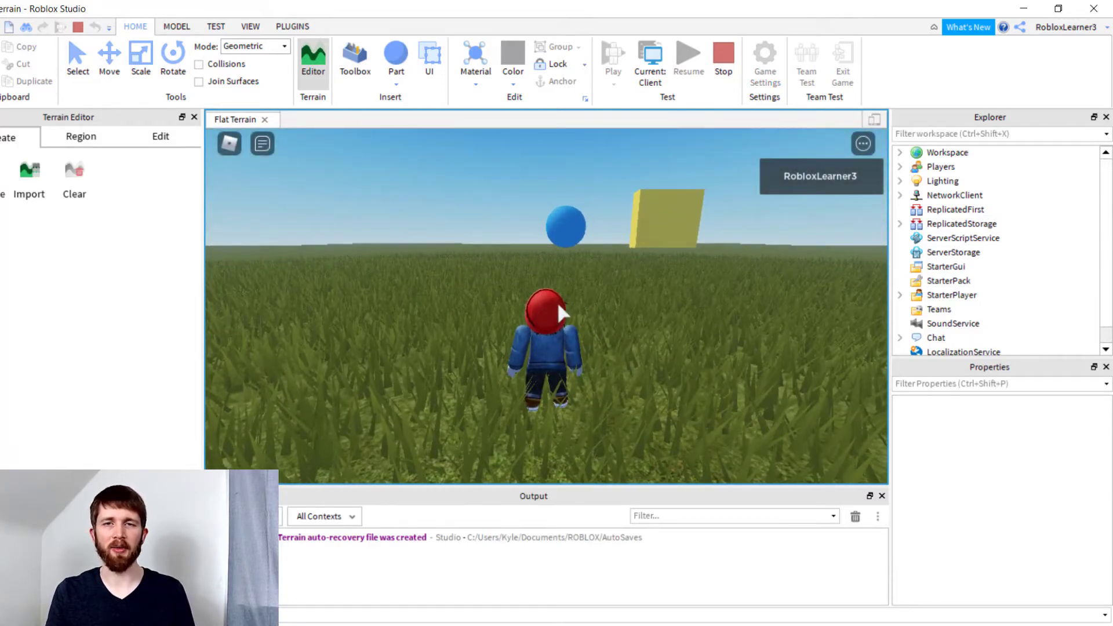
scroll(562, 313, up, 4)
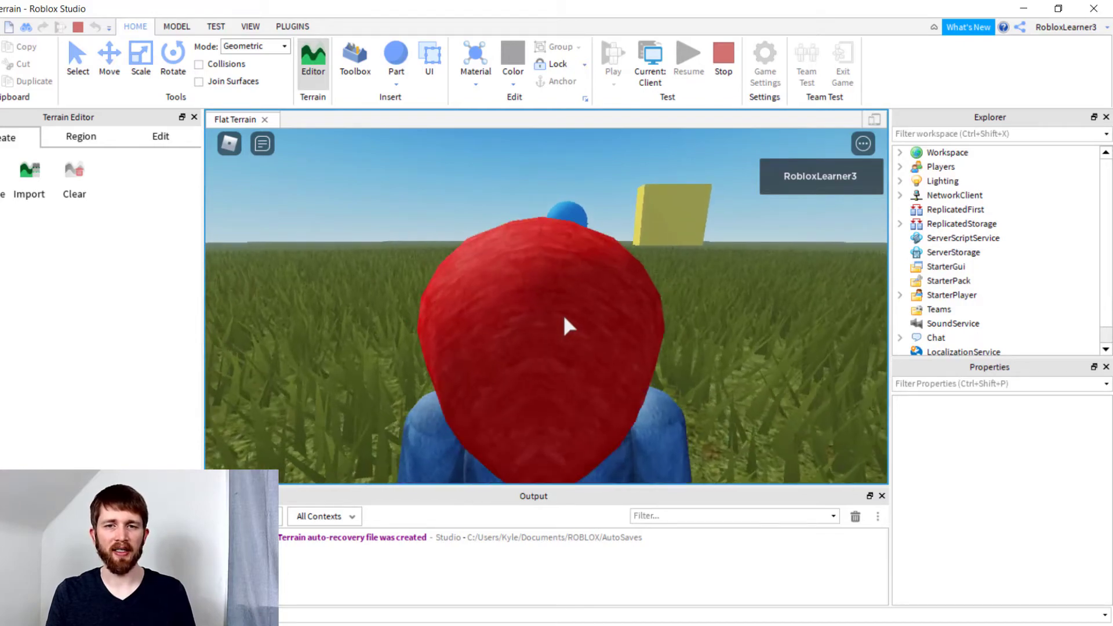
scroll(563, 313, down, 5)
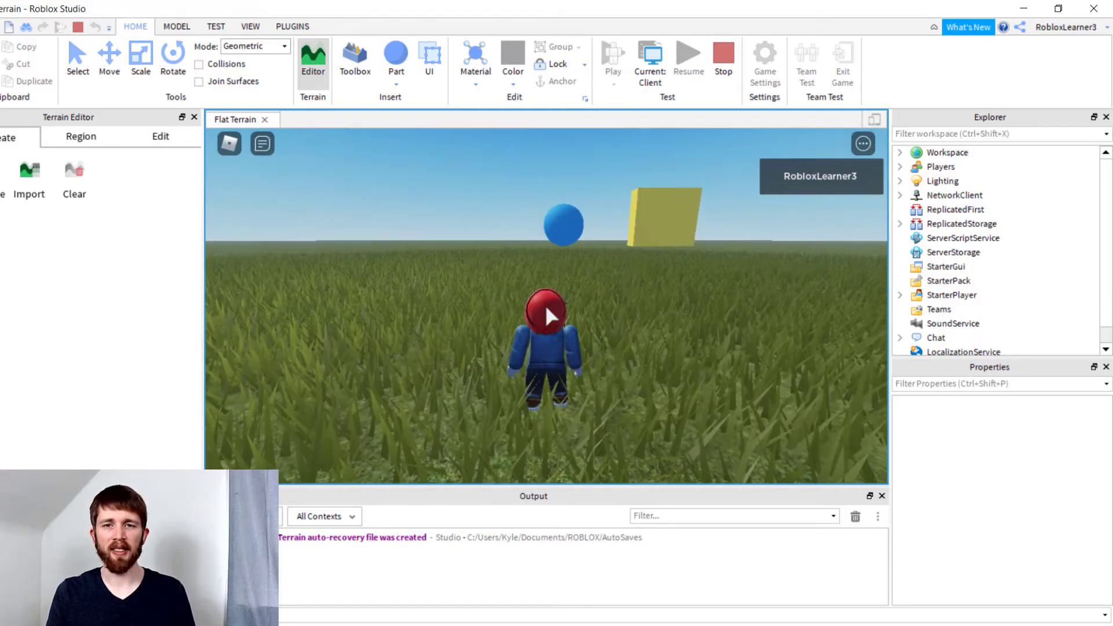
Stop the test and change StarterPlayer's CameraMinZoomDistance to 5.
click(732, 53)
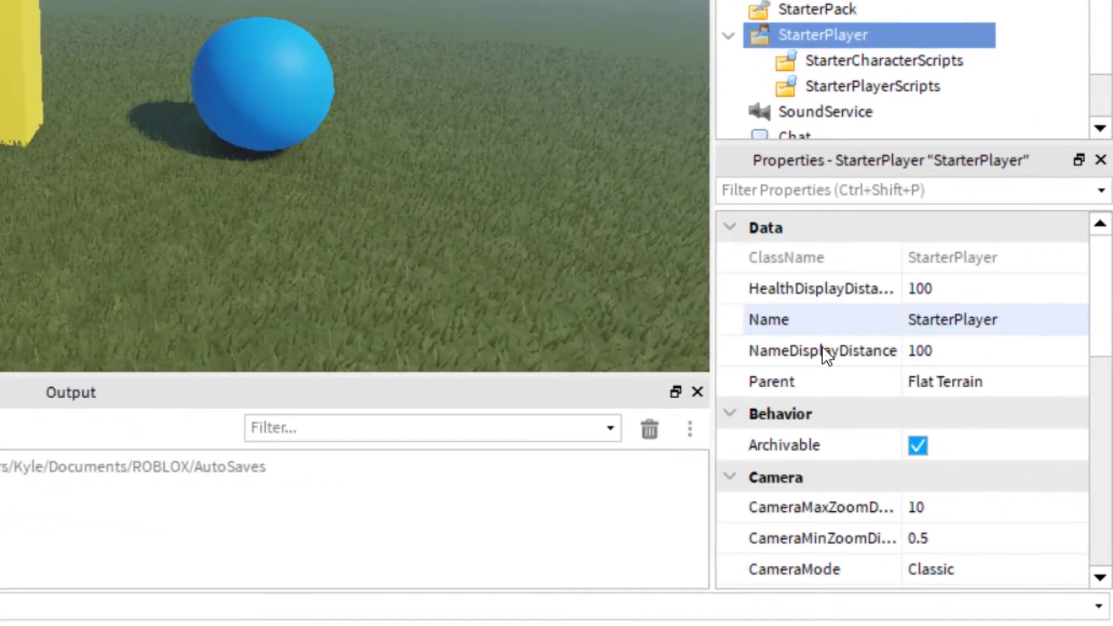
click(925, 542)
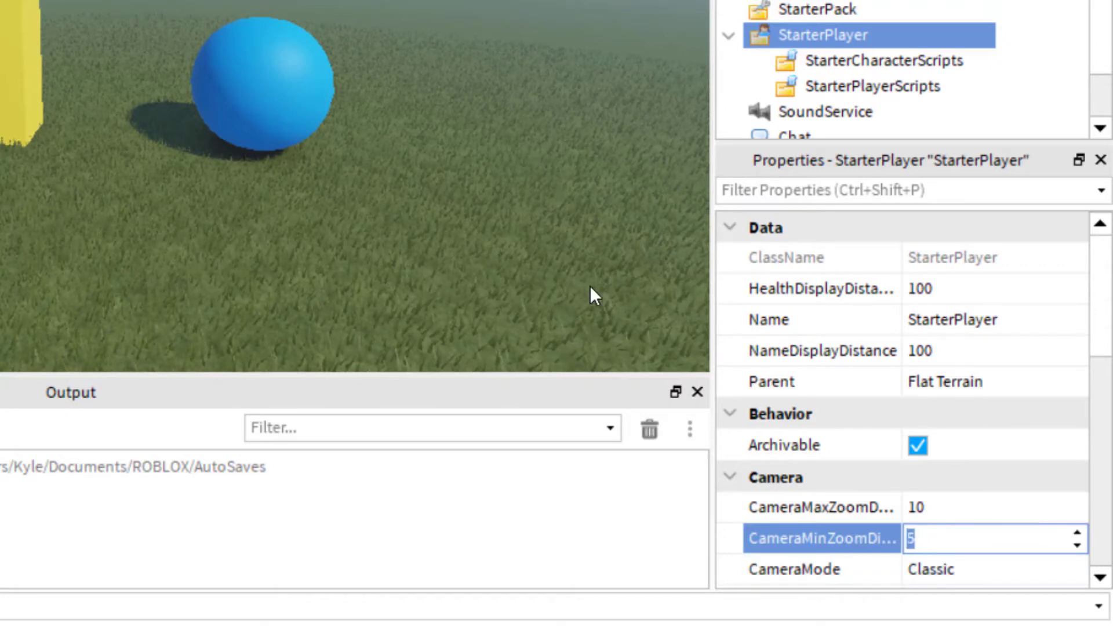
key(Return)
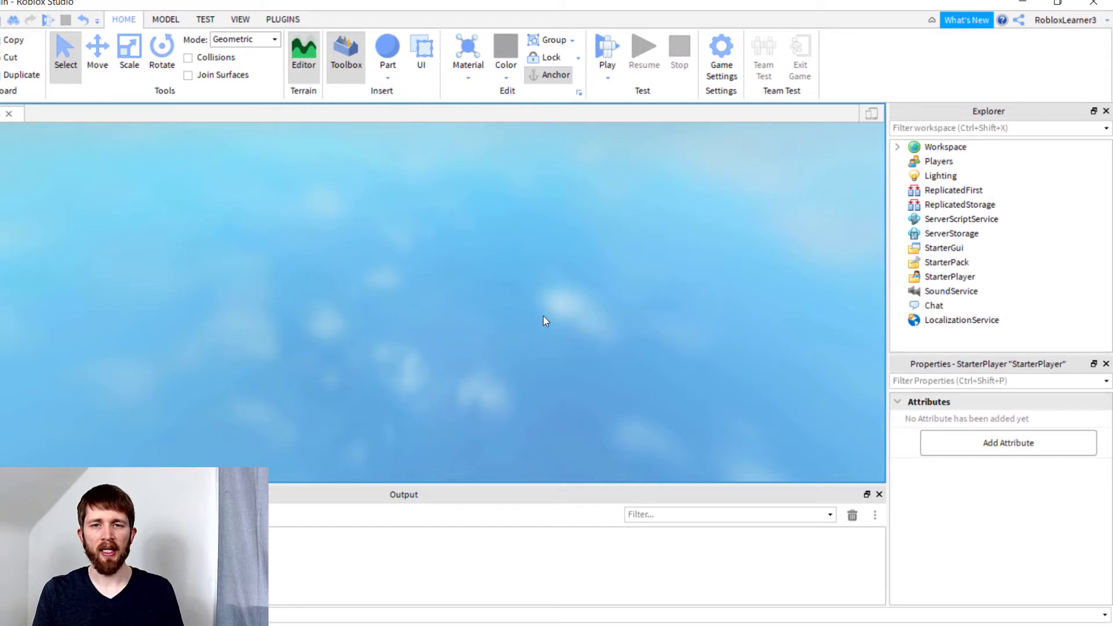
Play-test with F5 to check the 5–10 zoom range, then stop the test.
key(F5)
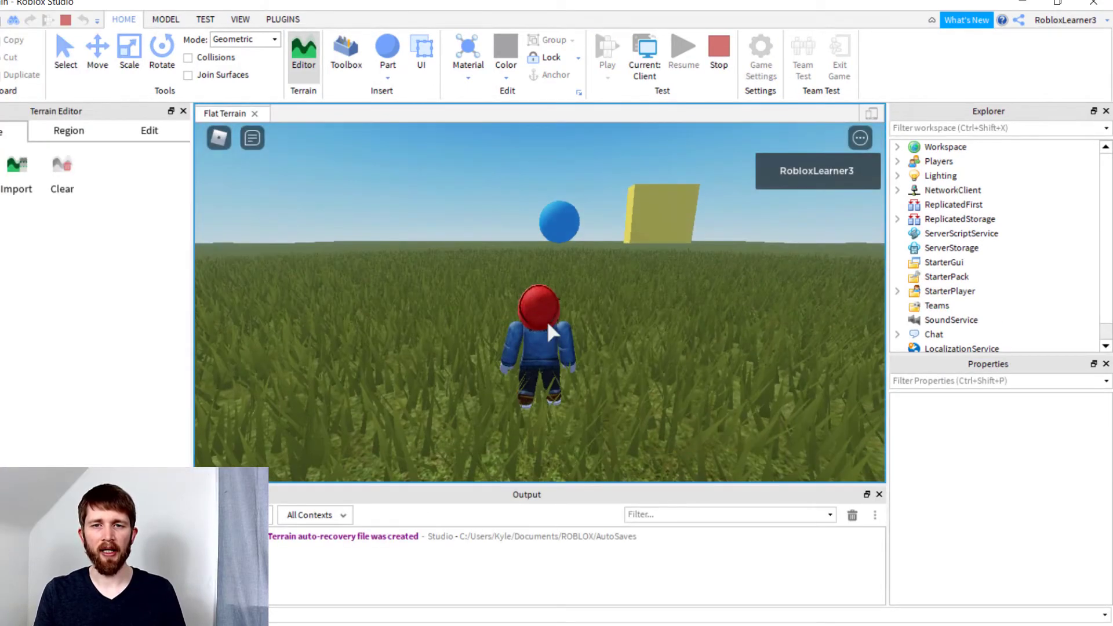
scroll(546, 319, up, 2)
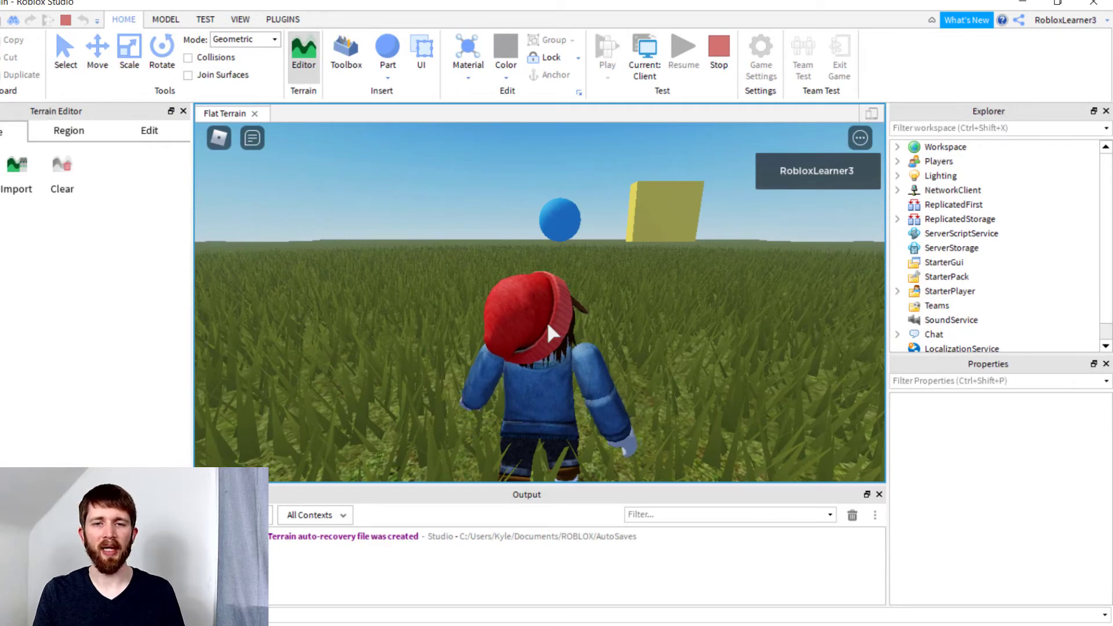
scroll(545, 318, down, 3)
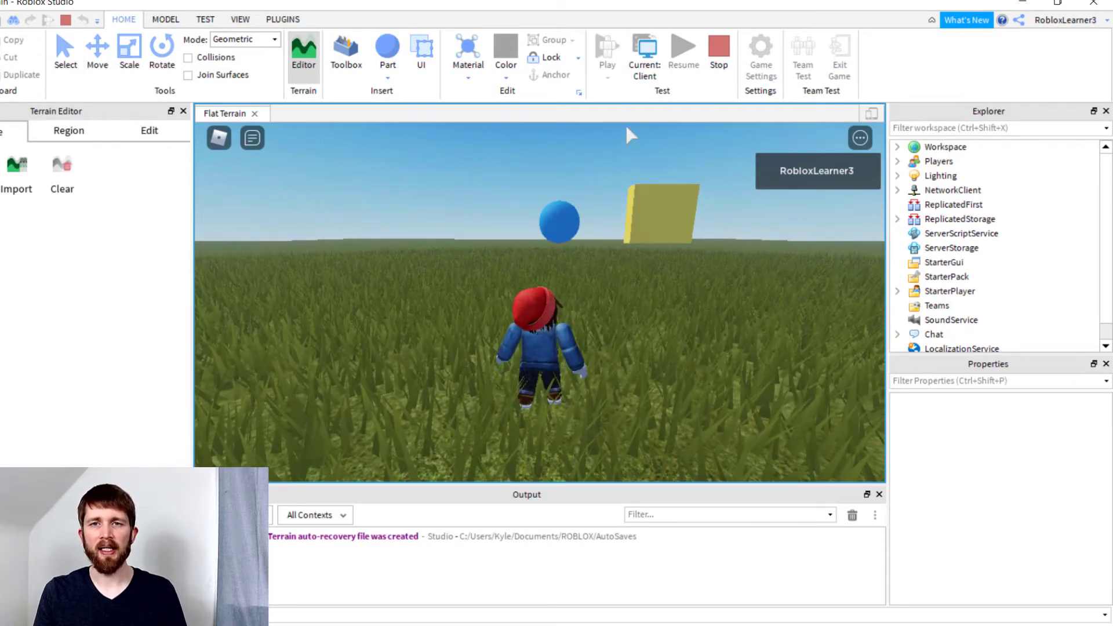
click(721, 53)
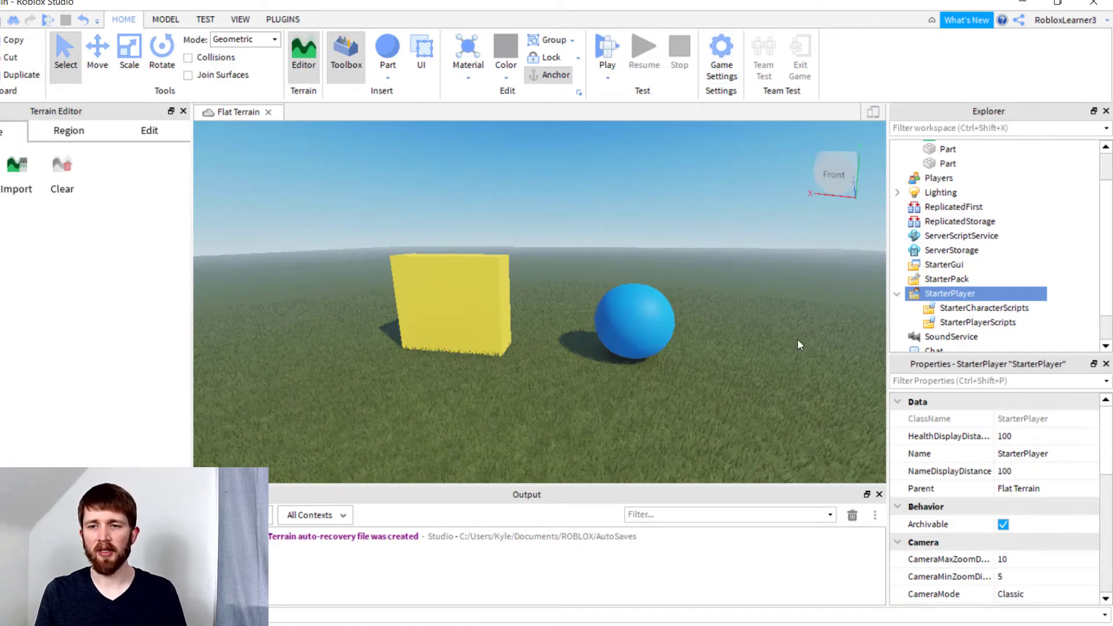
Enter new values for CameraMaxZoomDistance (5) and CameraMinZoomDistance (0.5) in StarterPlayer's properties.
click(1003, 560)
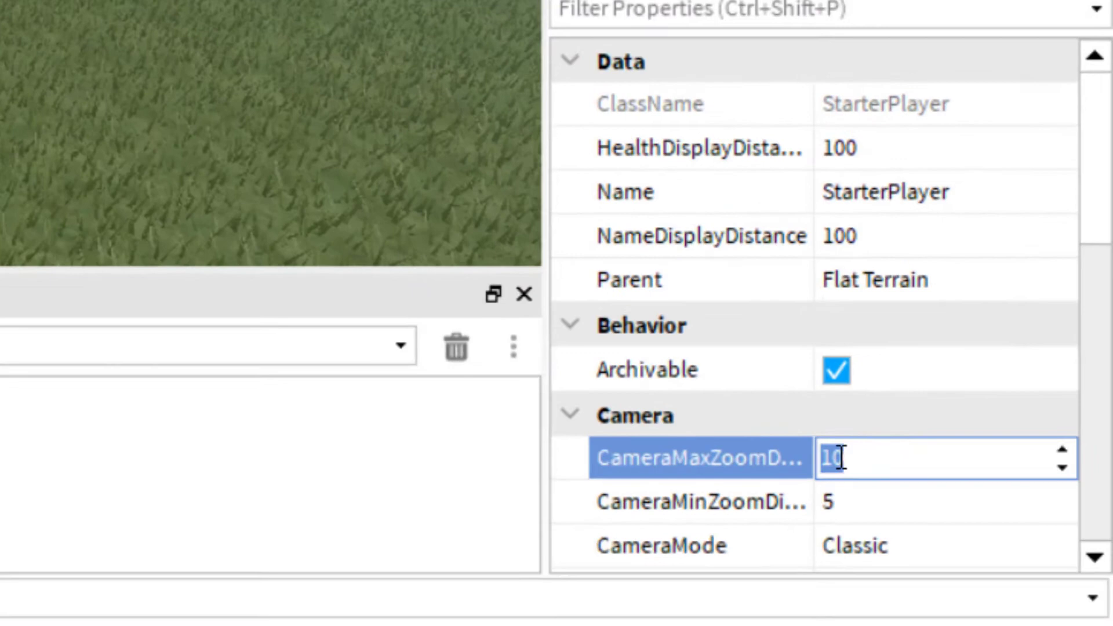
text(.5)
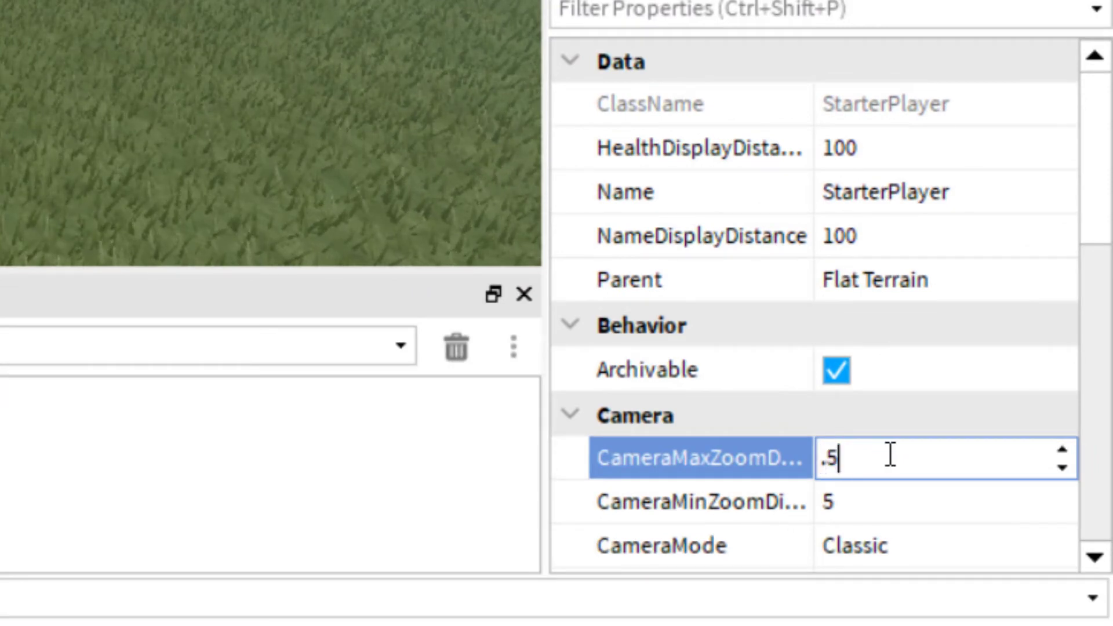
click(838, 502)
text(.5)
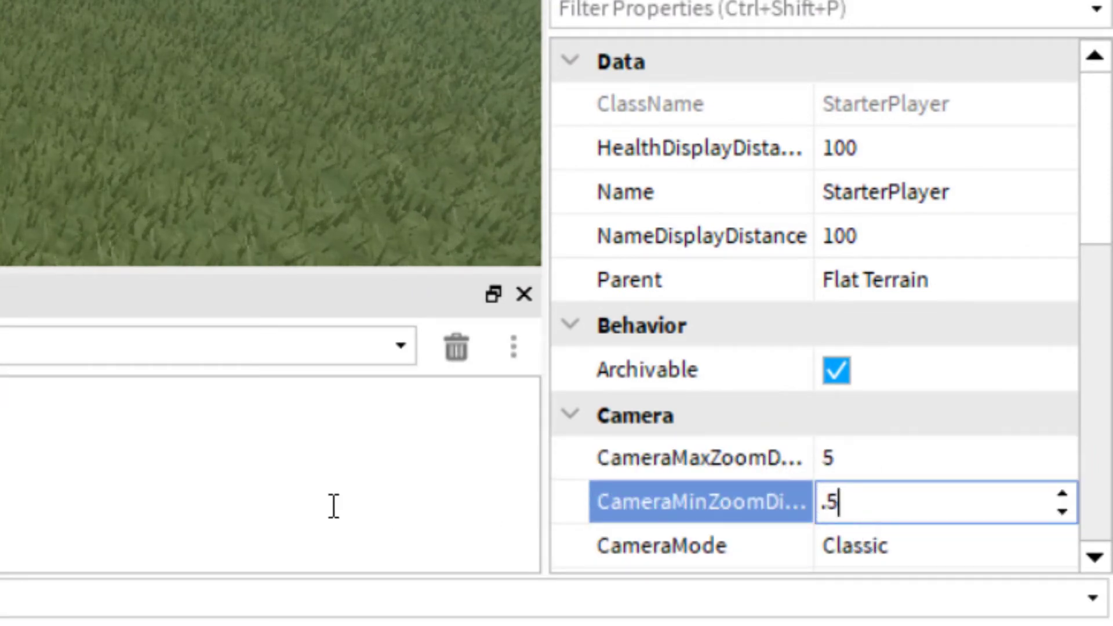
click(747, 509)
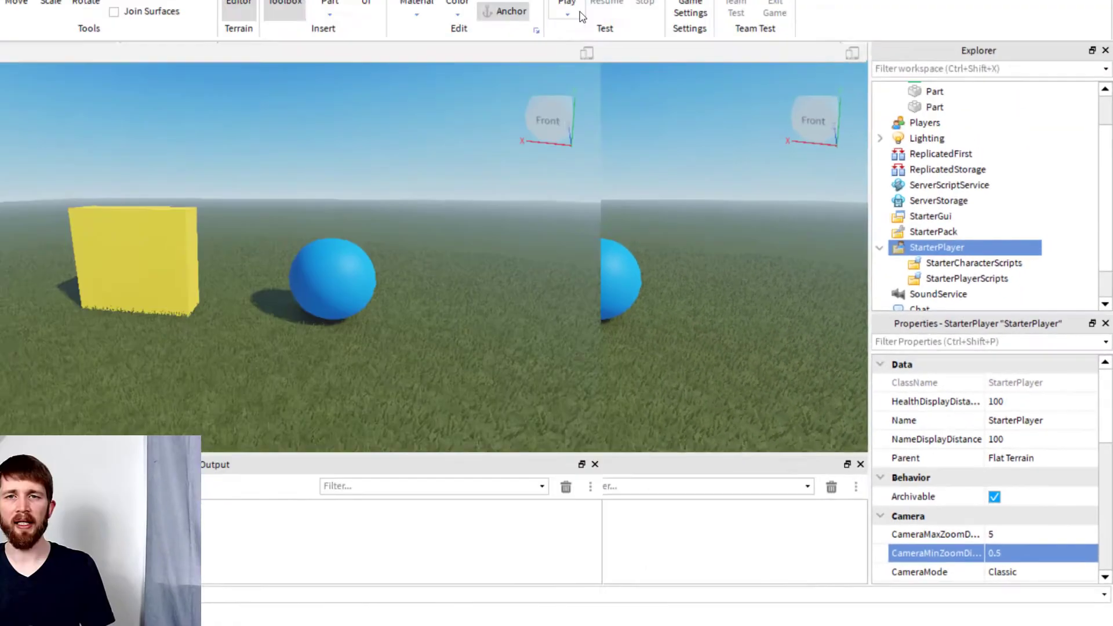
click(632, 58)
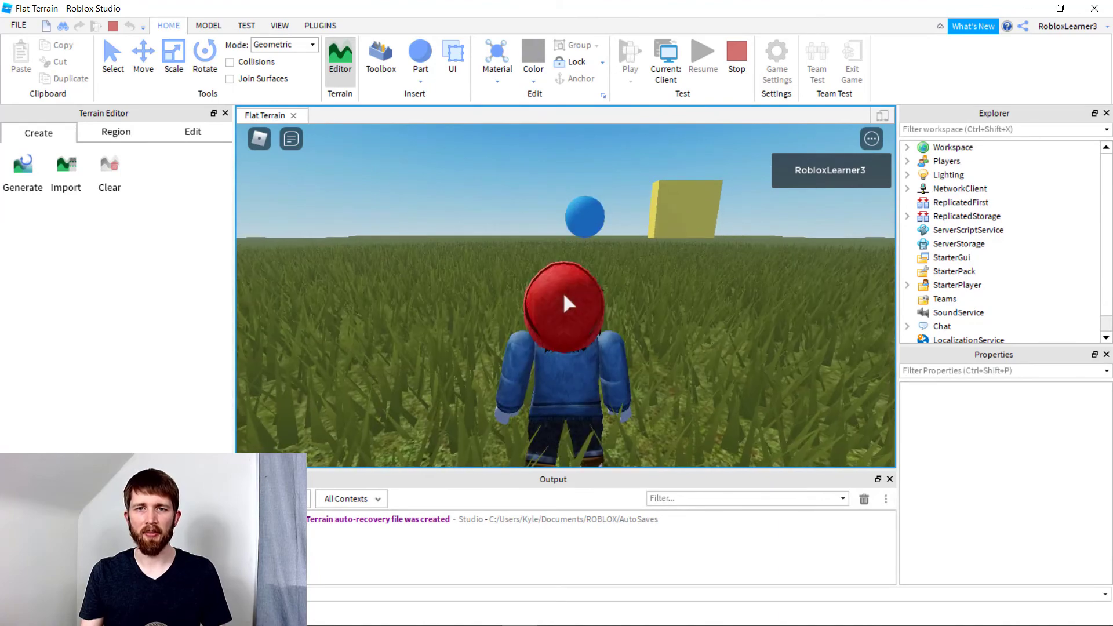
Stop the test and change CameraMaxZoomDistance to 0.5, equal to the minimum.
click(737, 55)
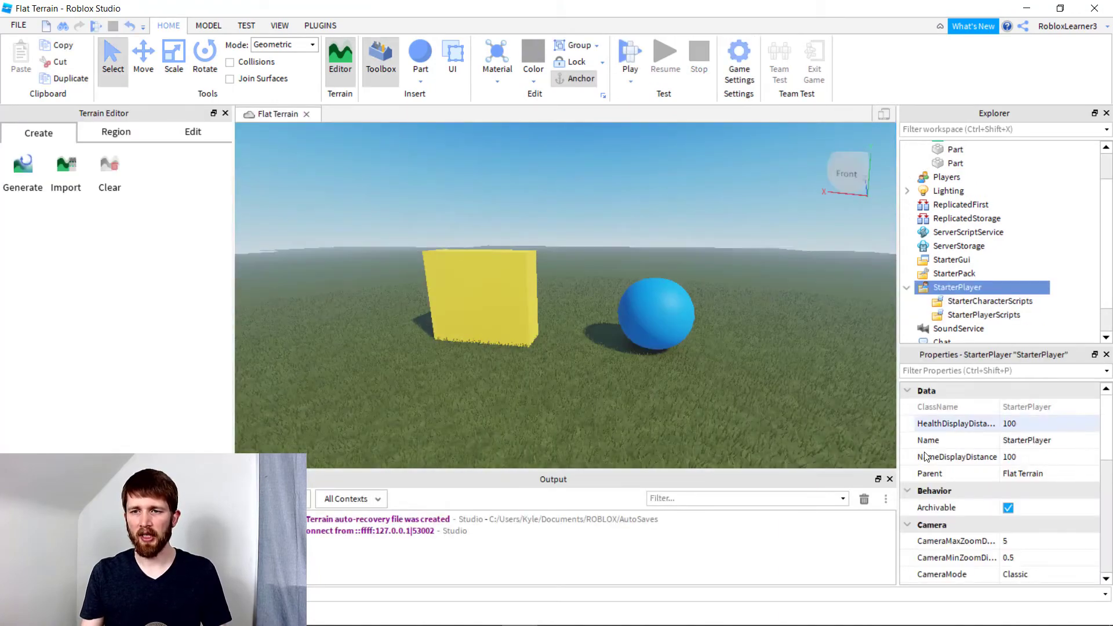
click(1010, 543)
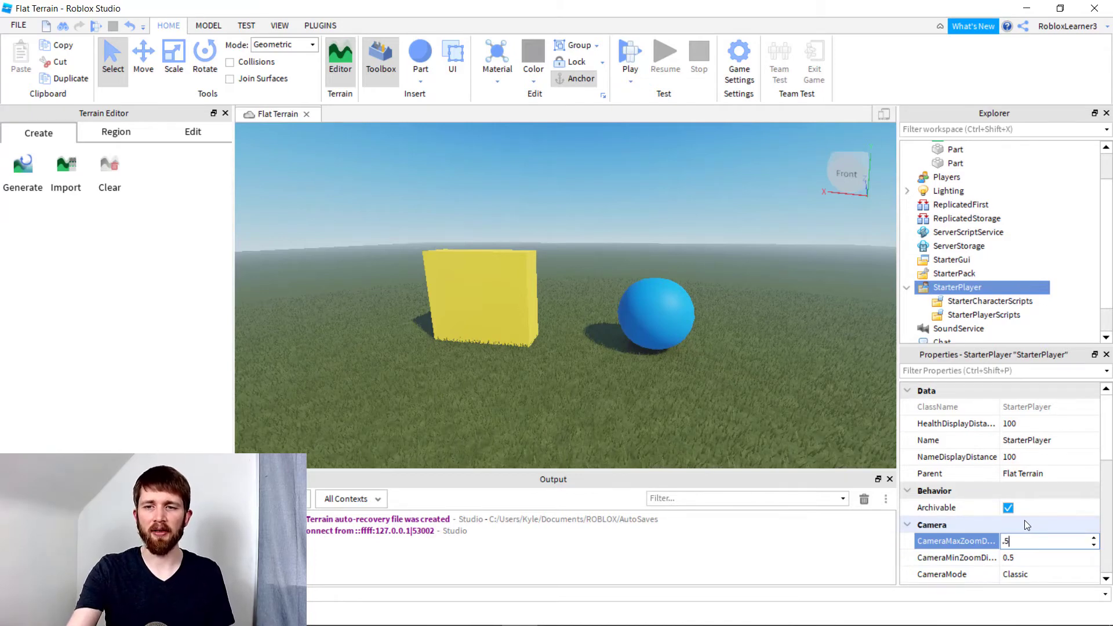
key(Return)
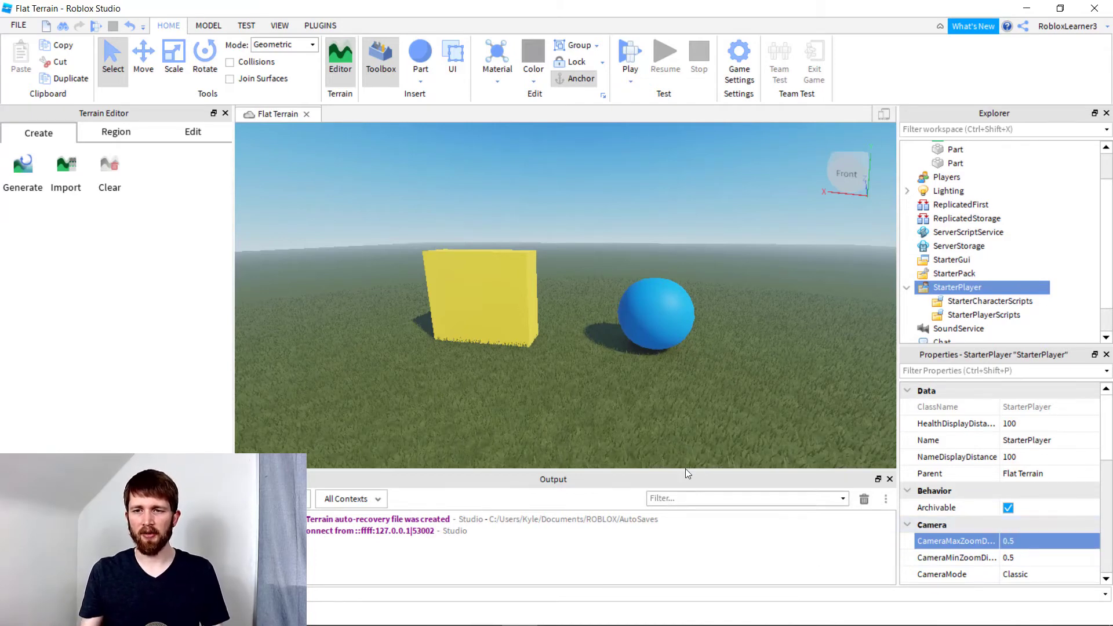
Play-test locked in first person, look around, then open Task Manager with Ctrl+Shift+Esc.
click(626, 72)
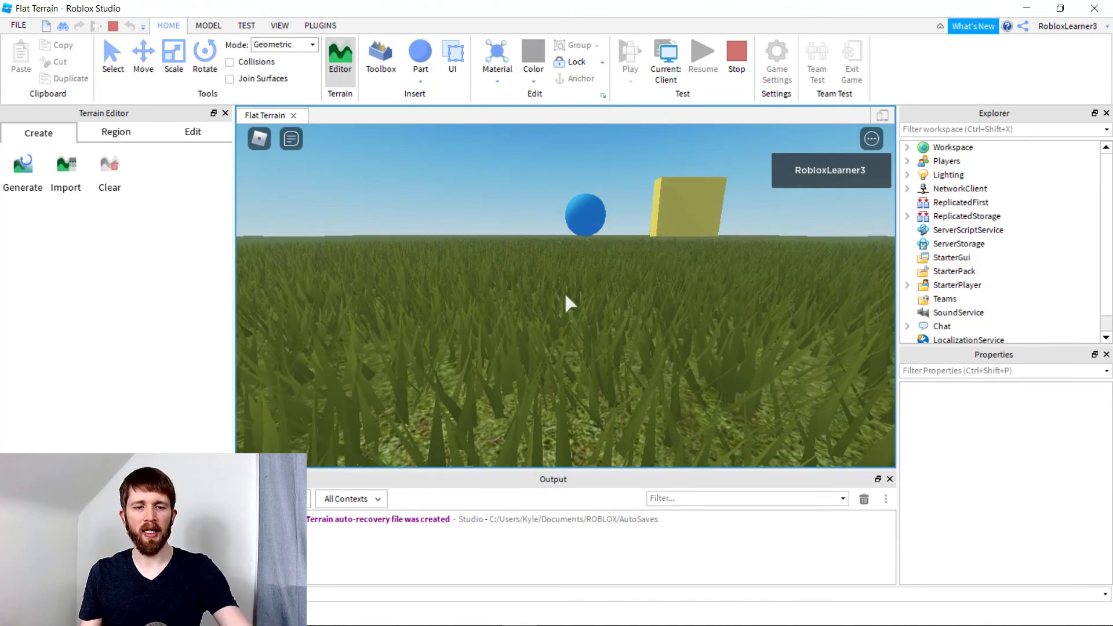
right_drag(565, 291, 568, 300)
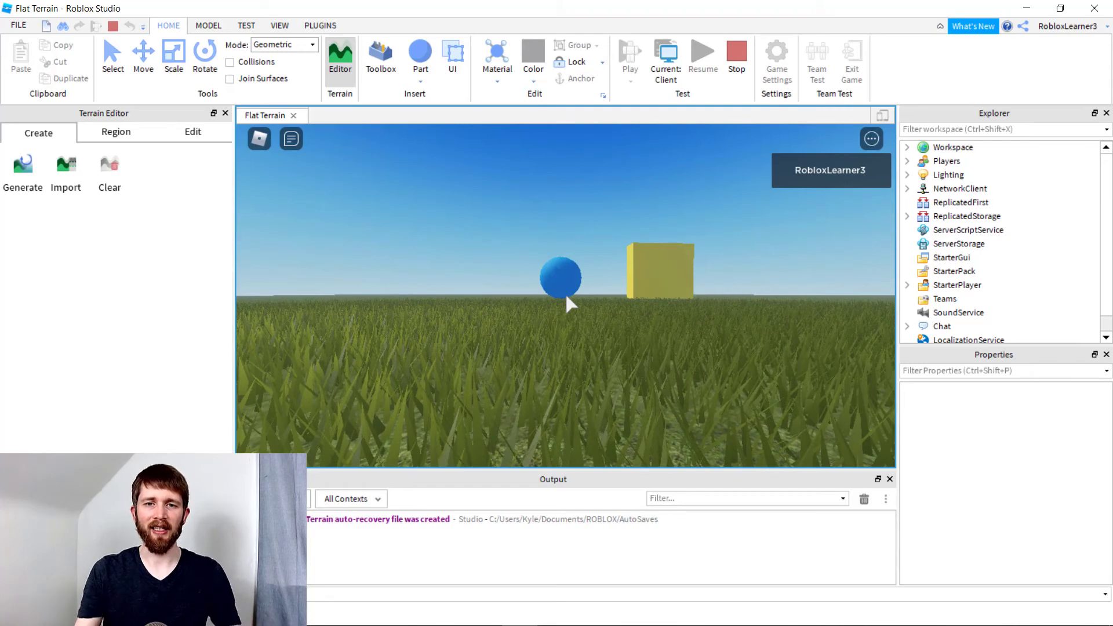
key(ctrl+shift+Escape)
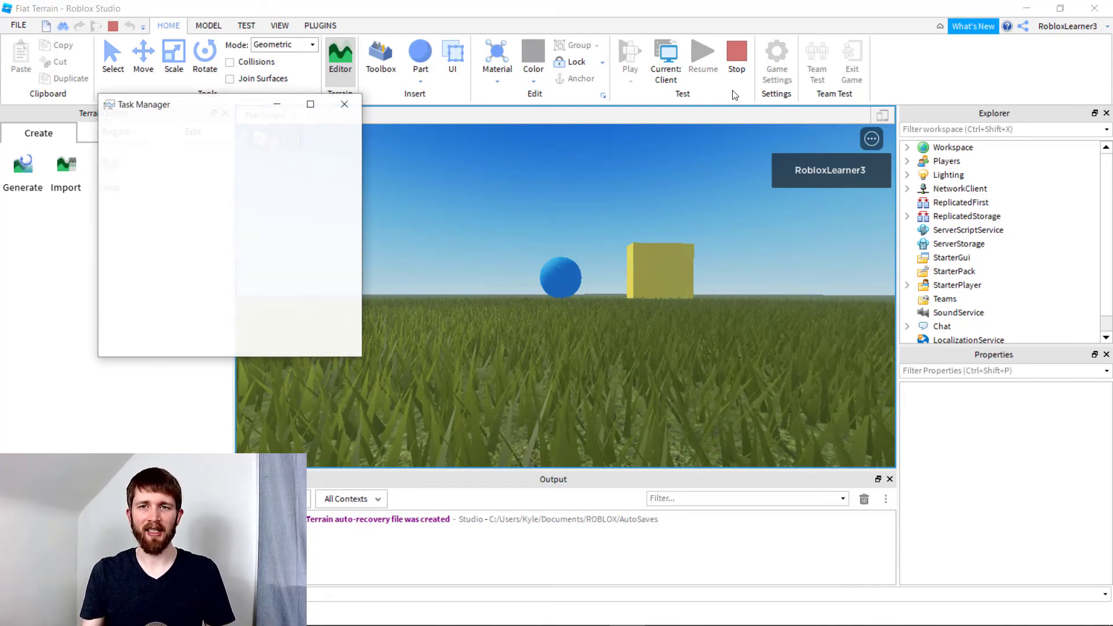
Stop the play test to return to editing with both zoom limits at 0.5.
click(735, 57)
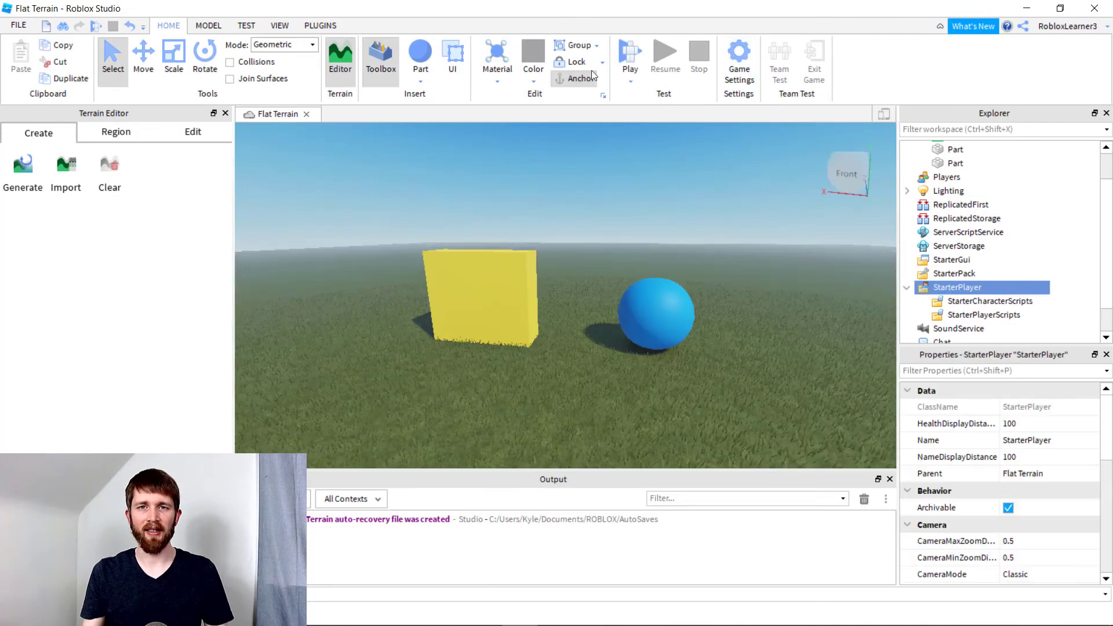